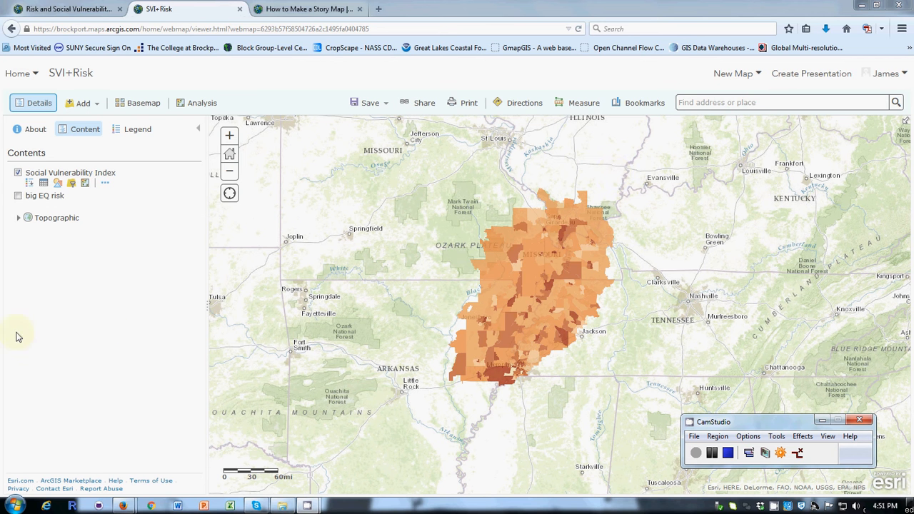
Open the style settings of the Social Vulnerability Index layer and look through the available drawing styles.
{"action": "left_click", "coordinate": [59, 184]}
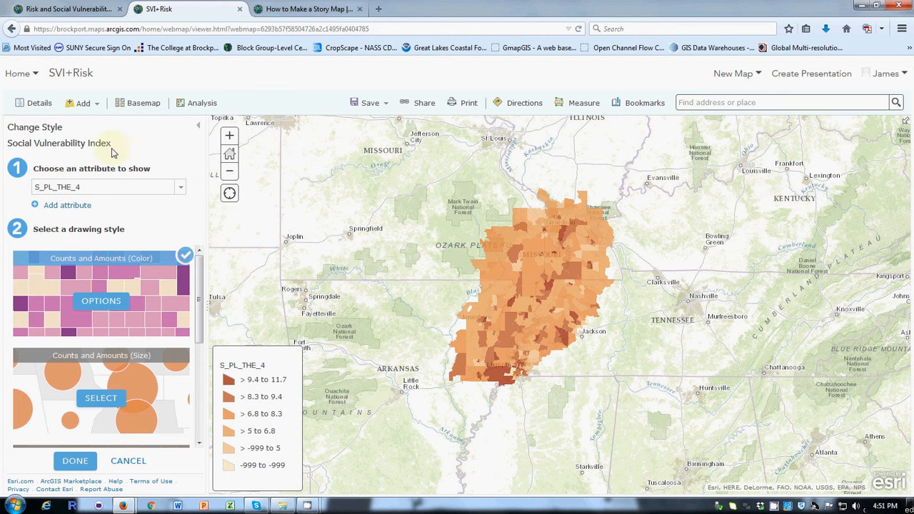
{"action": "left_click", "coordinate": [130, 463]}
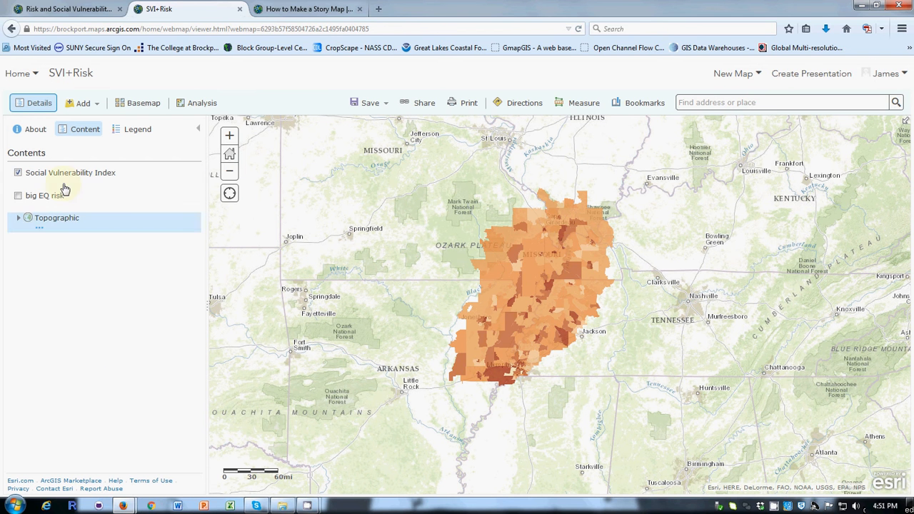
{"action": "mouse_move", "coordinate": [60, 180]}
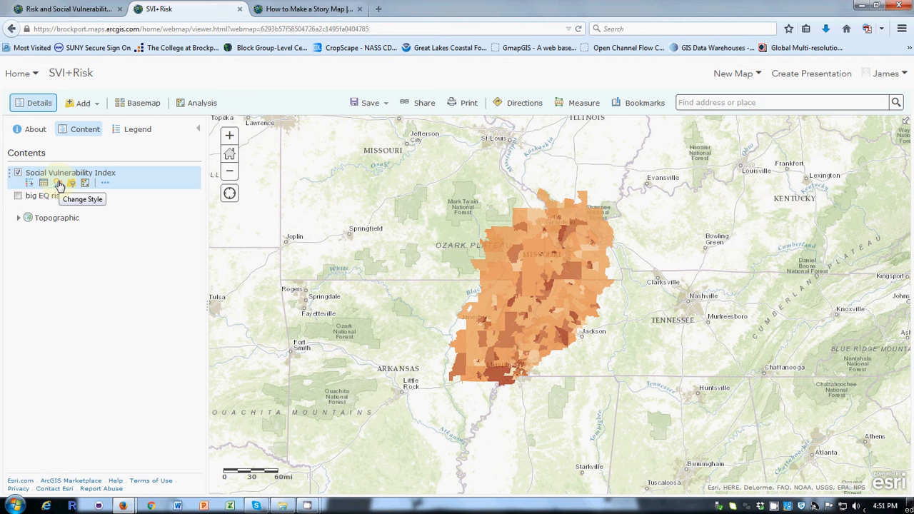
{"action": "left_click", "coordinate": [60, 185]}
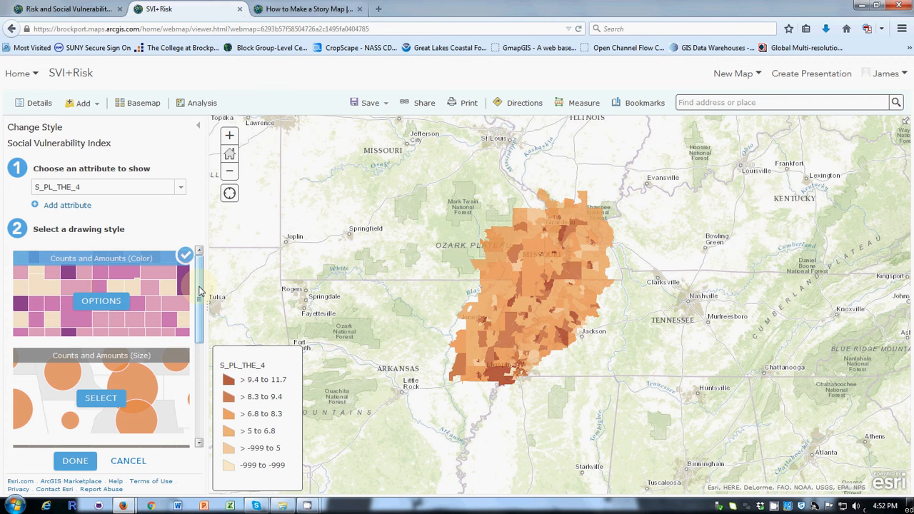
{"action": "left_click_drag", "start_coordinate": [199, 290], "coordinate": [197, 404]}
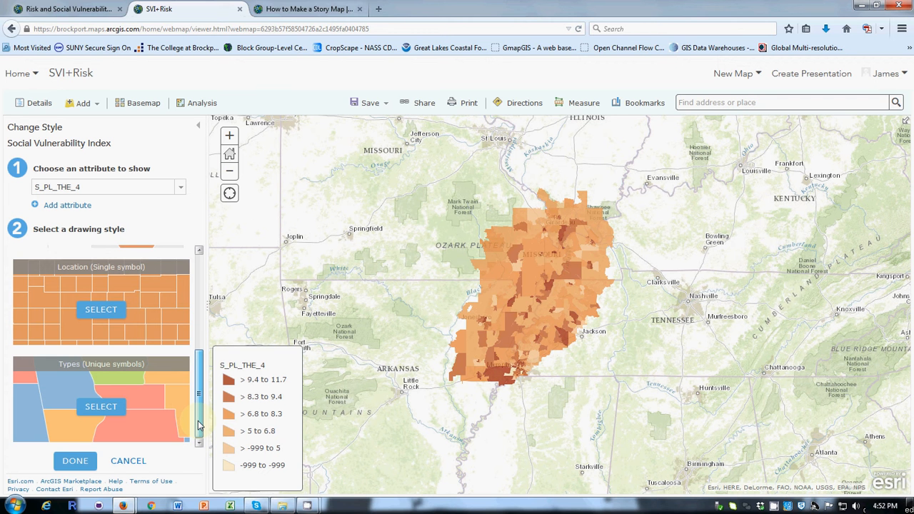
{"action": "scroll", "coordinate": [143, 314], "scroll_direction": "up", "scroll_amount": 1}
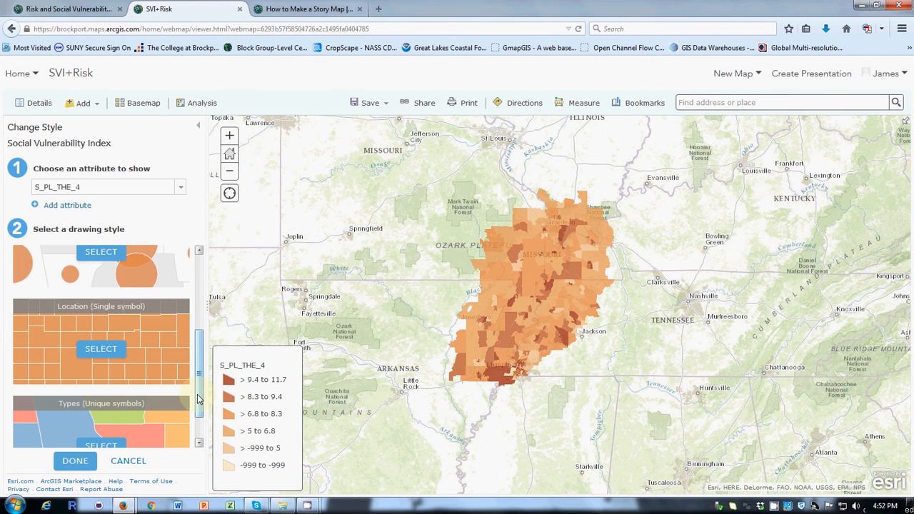
{"action": "left_click_drag", "start_coordinate": [199, 399], "coordinate": [200, 353]}
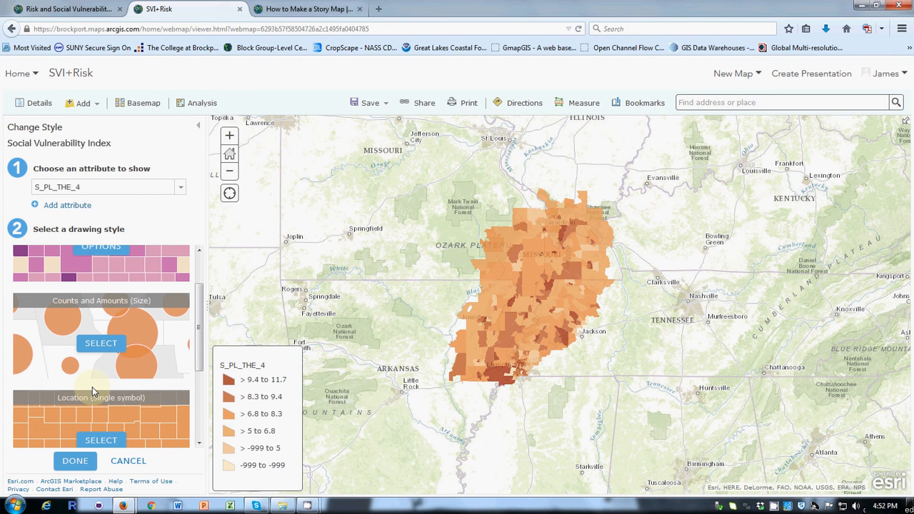
{"action": "mouse_move", "coordinate": [152, 334]}
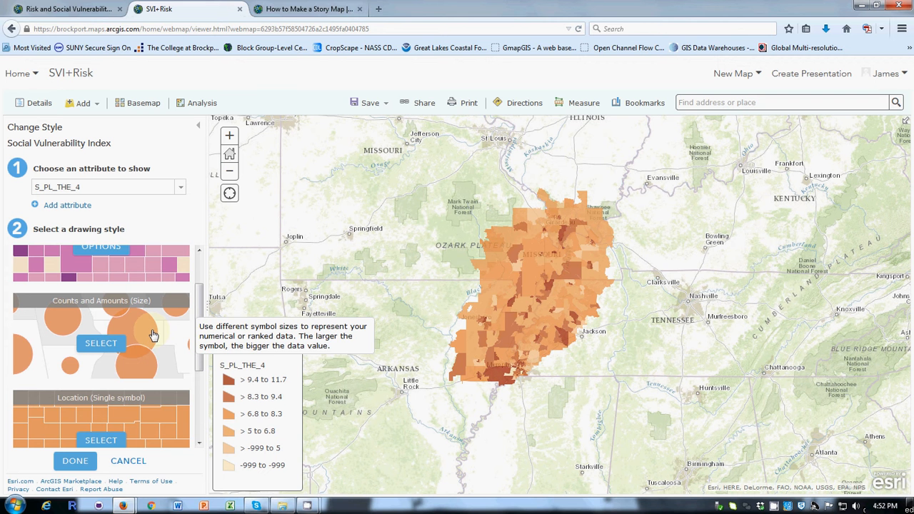
{"action": "left_click_drag", "start_coordinate": [200, 338], "coordinate": [206, 265]}
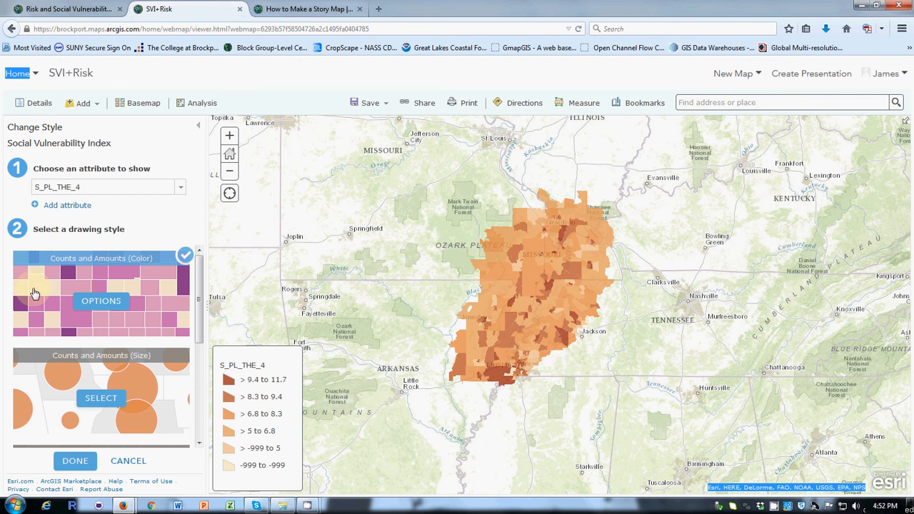
Open the Counts and Amounts (Color) options and examine the symbol color ramps and the editable legend labels.
{"action": "left_click", "coordinate": [102, 302]}
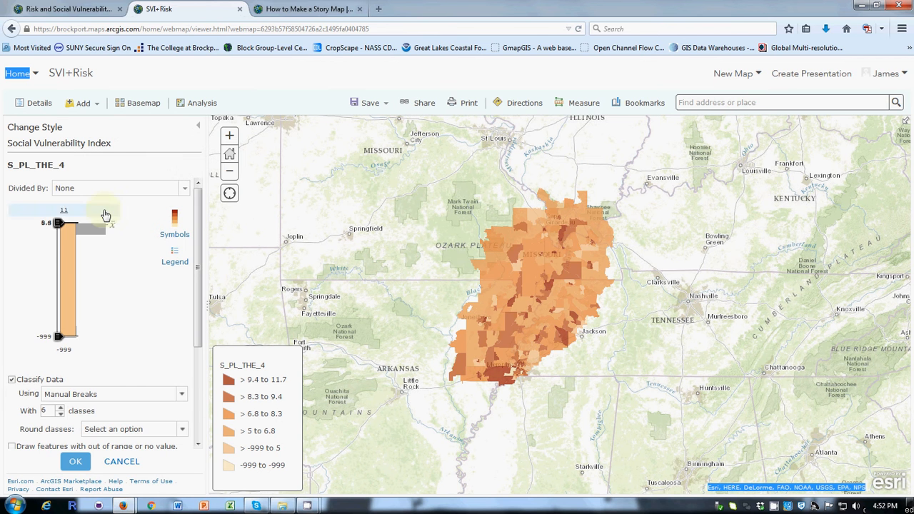
{"action": "left_click", "coordinate": [175, 220]}
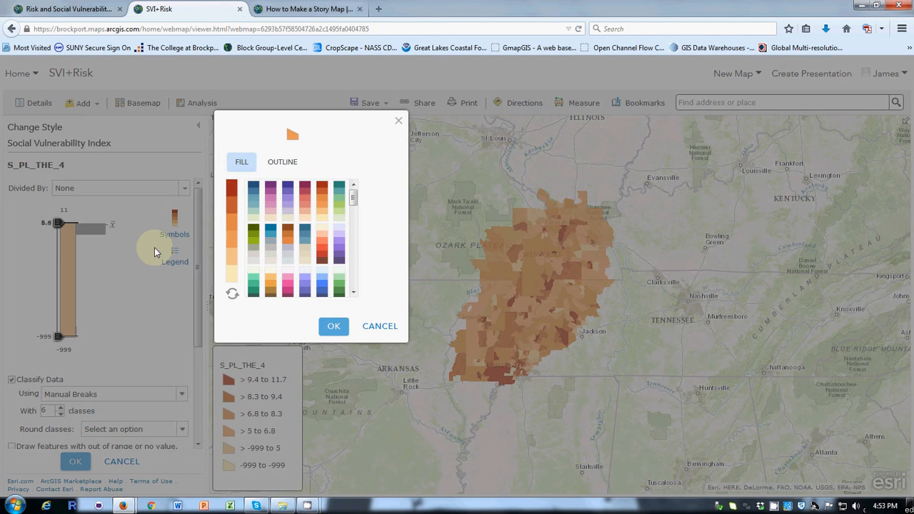
{"action": "left_click", "coordinate": [379, 326]}
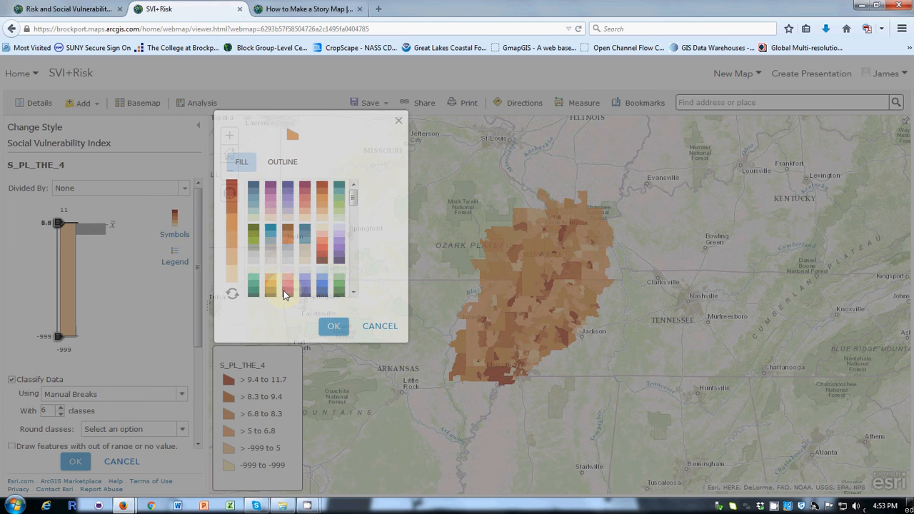
{"action": "left_click", "coordinate": [177, 256]}
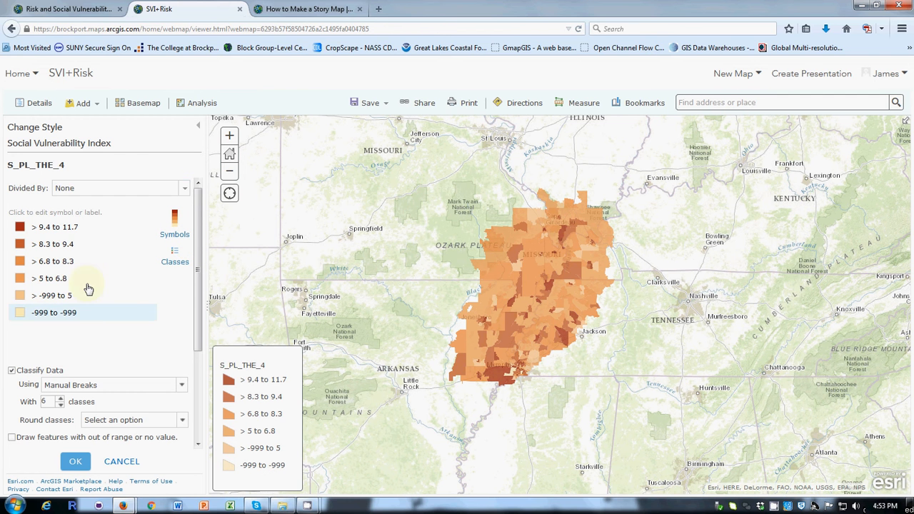
{"action": "double_click", "coordinate": [55, 228]}
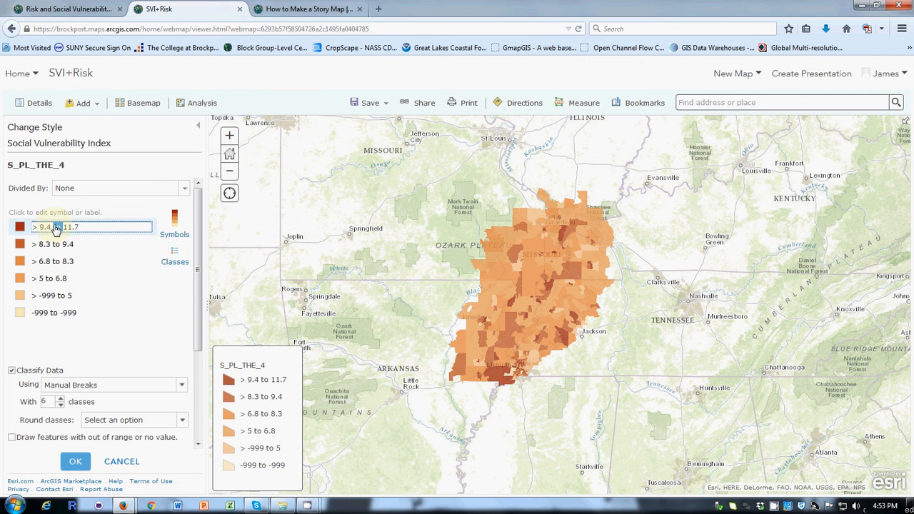
{"action": "left_click", "coordinate": [85, 255]}
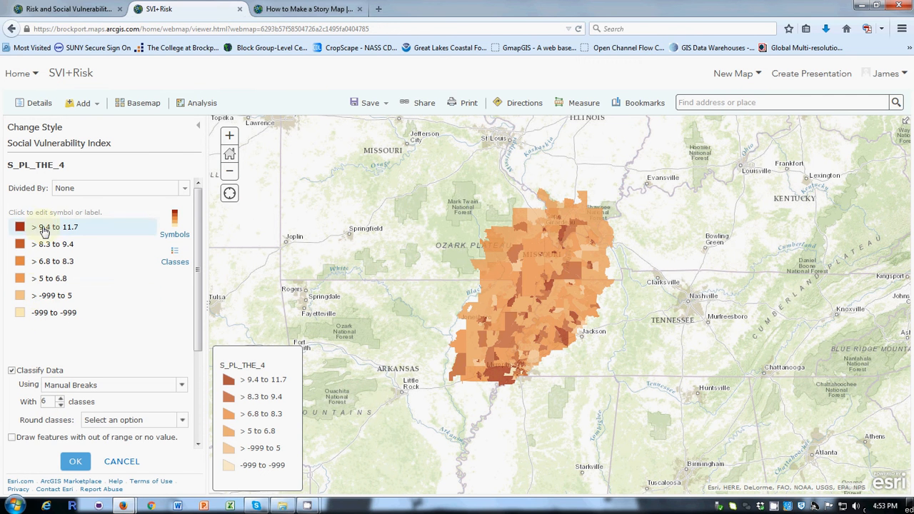
Try different class counts for the manual breaks classification, including 9 and 4, and set it to 6 classes.
{"action": "left_click", "coordinate": [60, 399]}
{"action": "left_click", "coordinate": [61, 400]}
{"action": "left_click", "coordinate": [61, 400]}
{"action": "left_click", "coordinate": [61, 400]}
{"action": "left_click", "coordinate": [62, 404]}
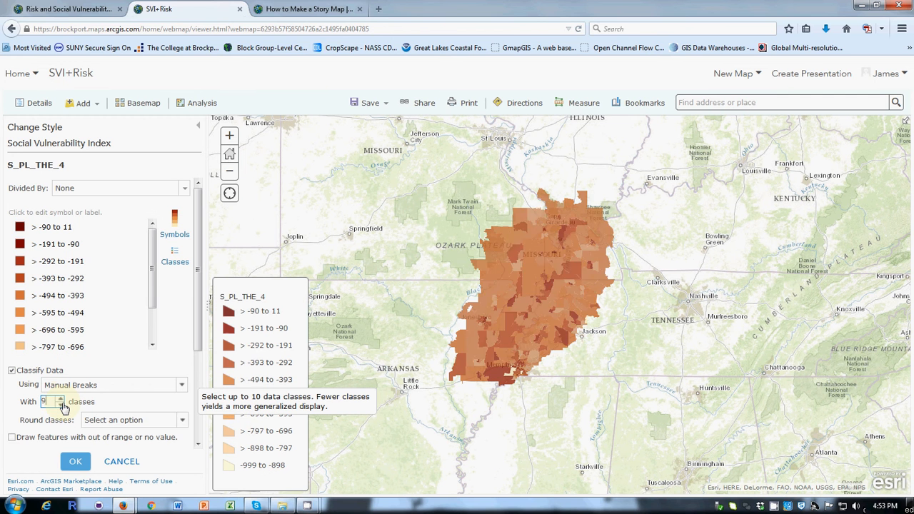
{"action": "left_click", "coordinate": [62, 404]}
{"action": "left_click", "coordinate": [62, 404]}
{"action": "left_click", "coordinate": [62, 404]}
{"action": "left_click", "coordinate": [62, 404]}
{"action": "left_click", "coordinate": [62, 404]}
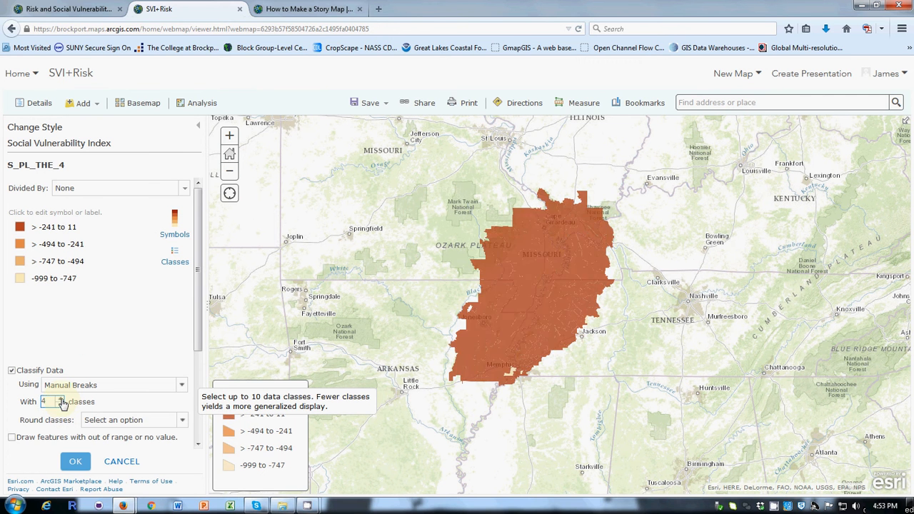
{"action": "left_click", "coordinate": [61, 400]}
{"action": "left_click", "coordinate": [62, 399]}
{"action": "left_click", "coordinate": [62, 400]}
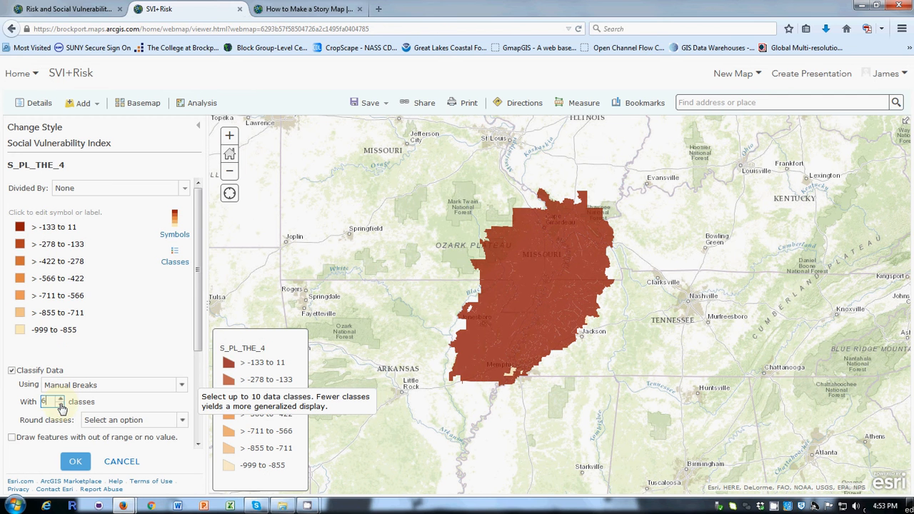
{"action": "left_click", "coordinate": [61, 405]}
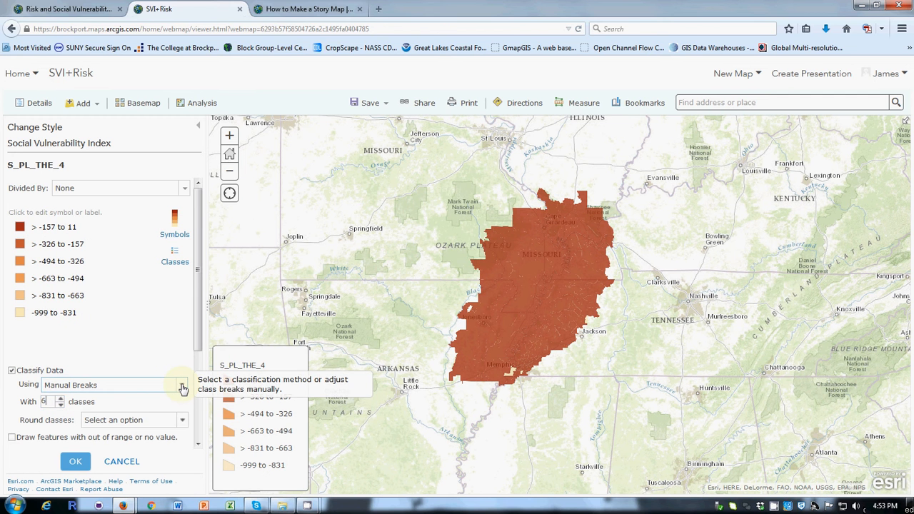
Try the Natural Breaks classification method for the layer, and discard the classification changes.
{"action": "left_click", "coordinate": [183, 387]}
{"action": "left_click", "coordinate": [84, 264]}
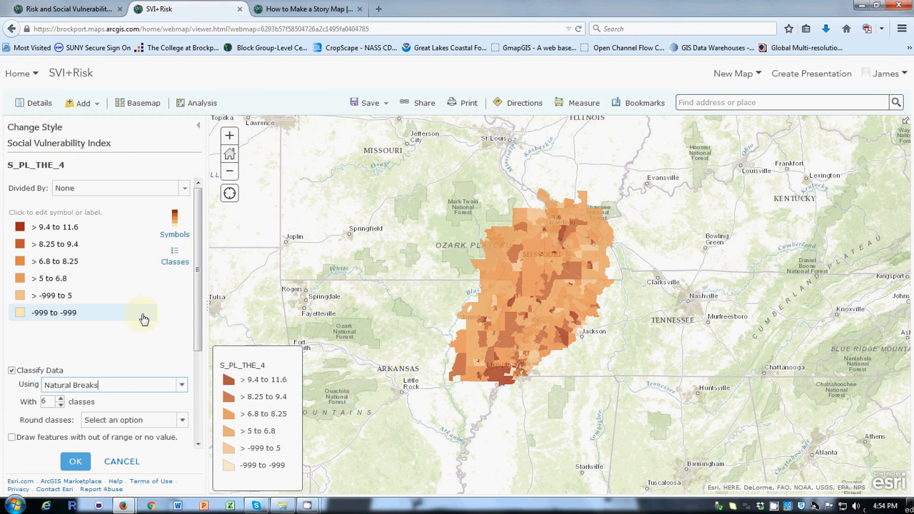
{"action": "left_click", "coordinate": [118, 461]}
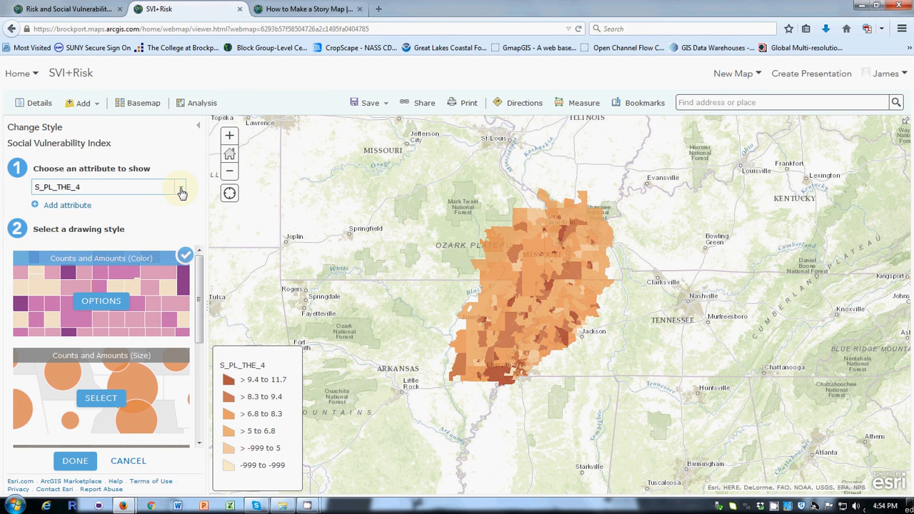
Look at the attribute choices for styling the Social Vulnerability Index layer, and leave the style settings without applying changes.
{"action": "mouse_move", "coordinate": [199, 304]}
{"action": "left_mouse_down"}
{"action": "mouse_move", "coordinate": [199, 420]}
{"action": "mouse_move", "coordinate": [197, 289]}
{"action": "left_mouse_up"}
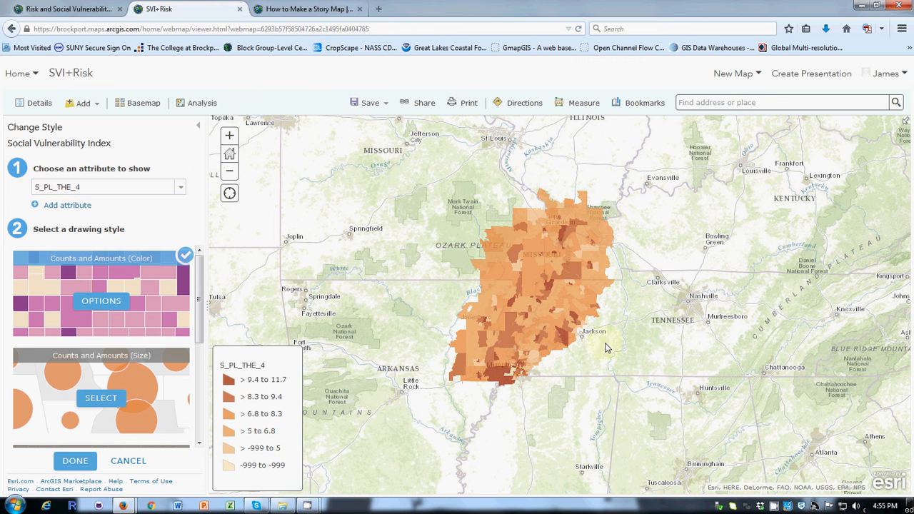
{"action": "left_click", "coordinate": [180, 187]}
{"action": "left_click", "coordinate": [180, 187]}
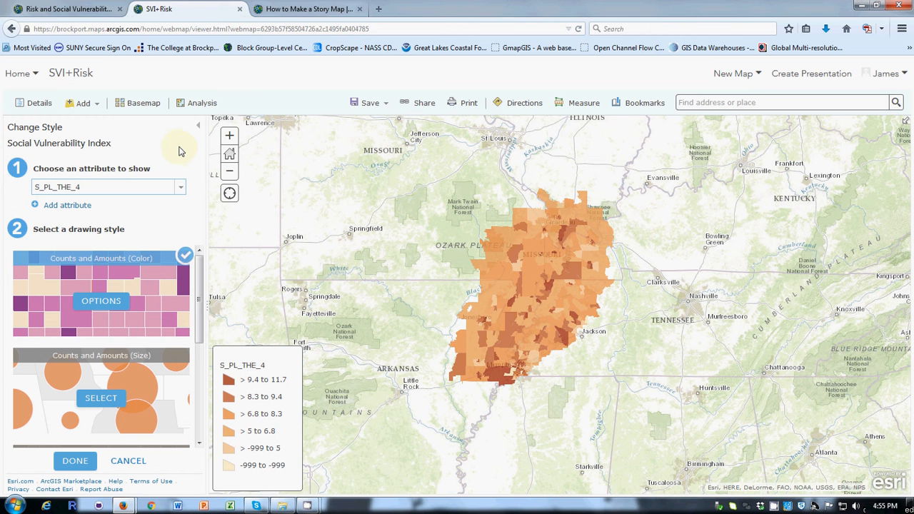
{"action": "left_click", "coordinate": [127, 463]}
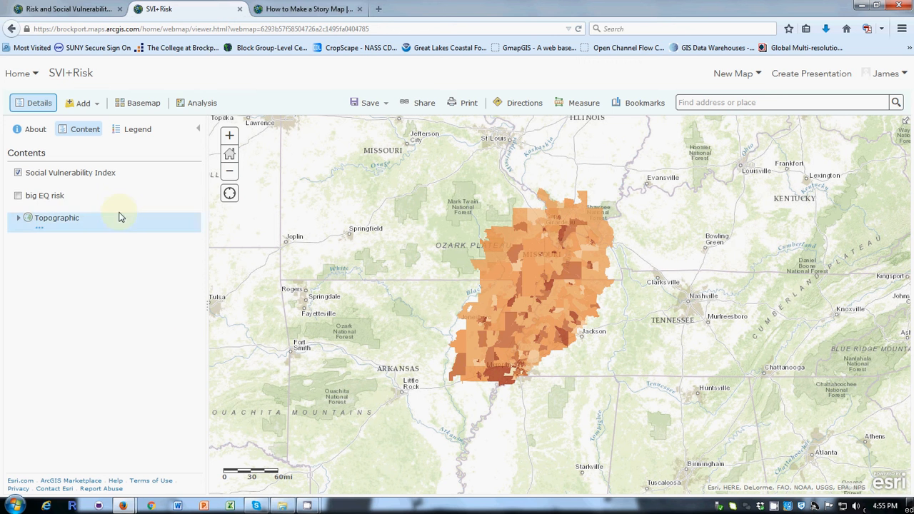
Open the pop-up configuration of the Social Vulnerability Index layer and examine its pop-up title.
{"action": "mouse_move", "coordinate": [117, 209]}
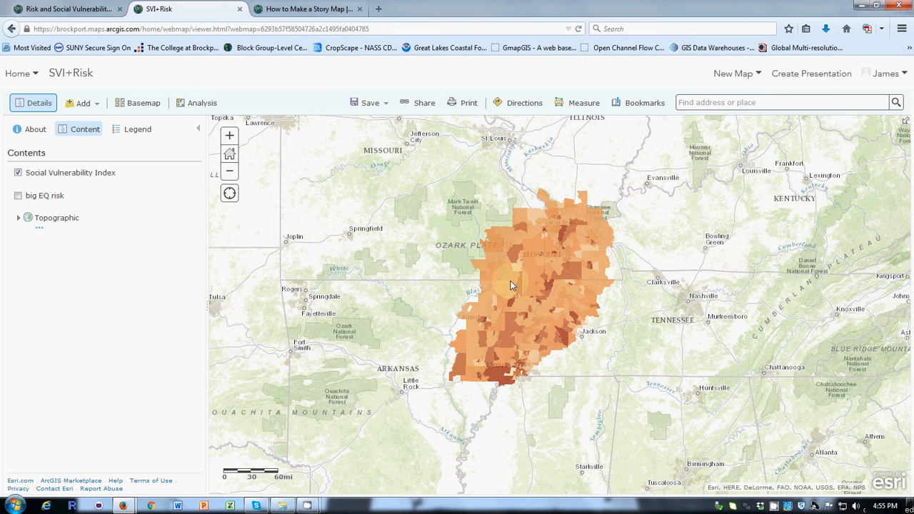
{"action": "mouse_move", "coordinate": [79, 205]}
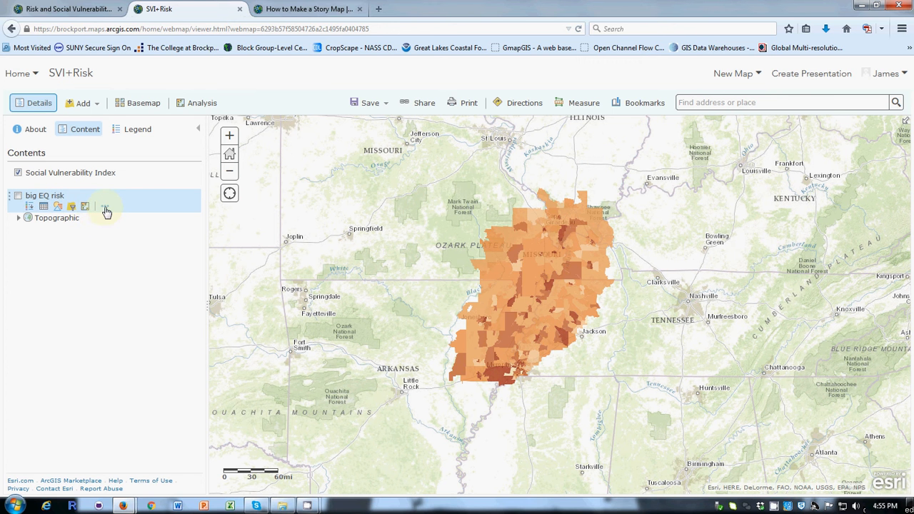
{"action": "mouse_move", "coordinate": [60, 177]}
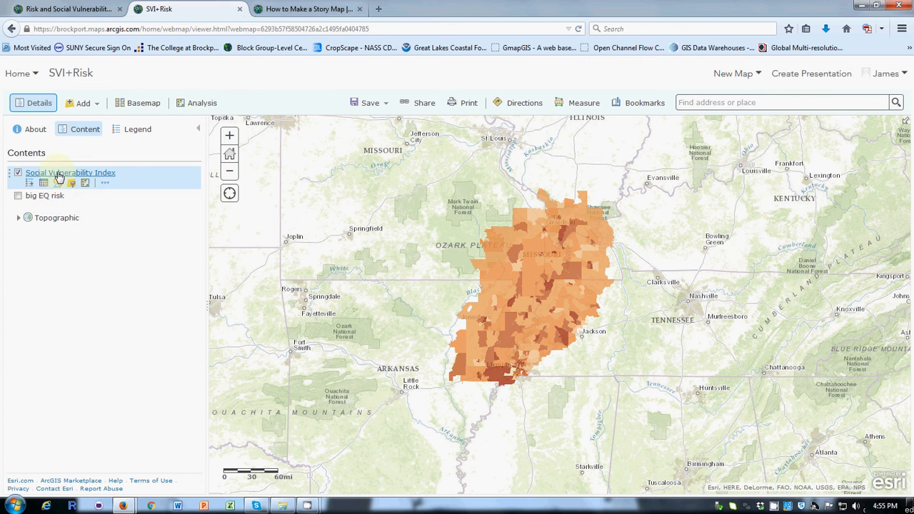
{"action": "left_click", "coordinate": [107, 185]}
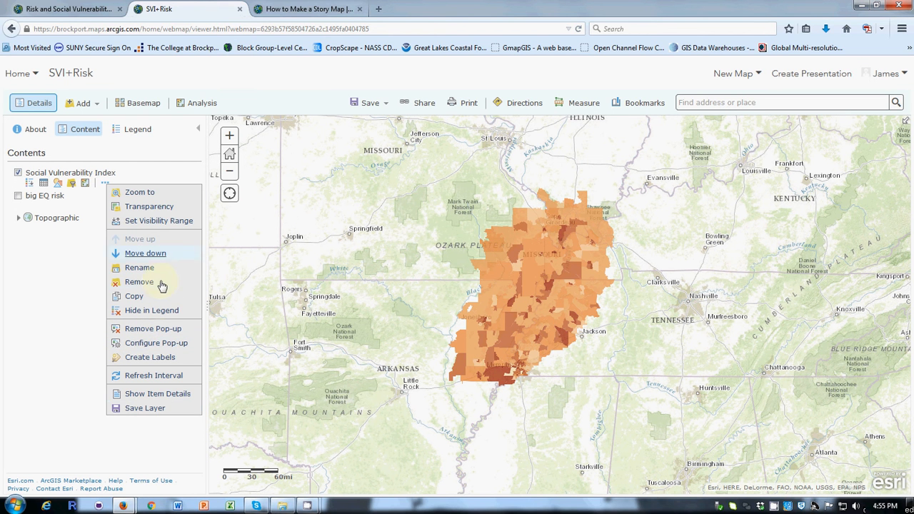
{"action": "left_click", "coordinate": [136, 347]}
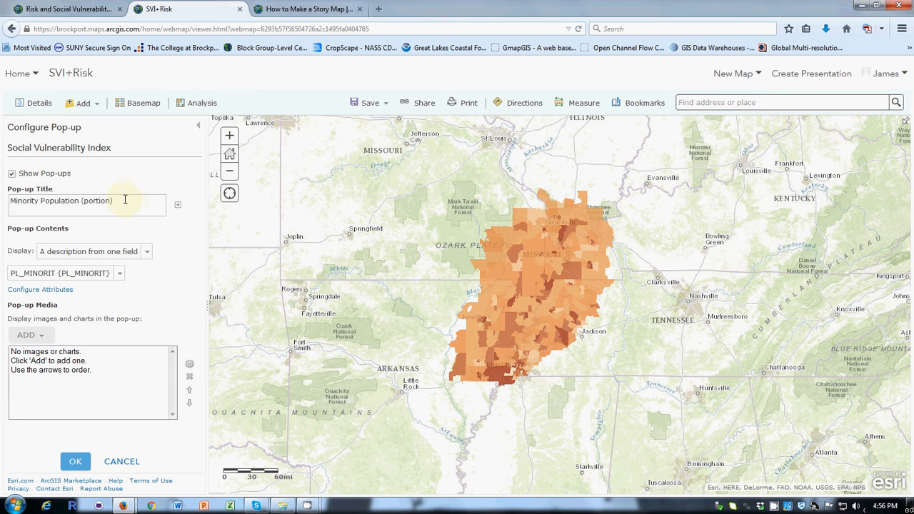
{"action": "left_click_drag", "start_coordinate": [125, 200], "coordinate": [7, 199]}
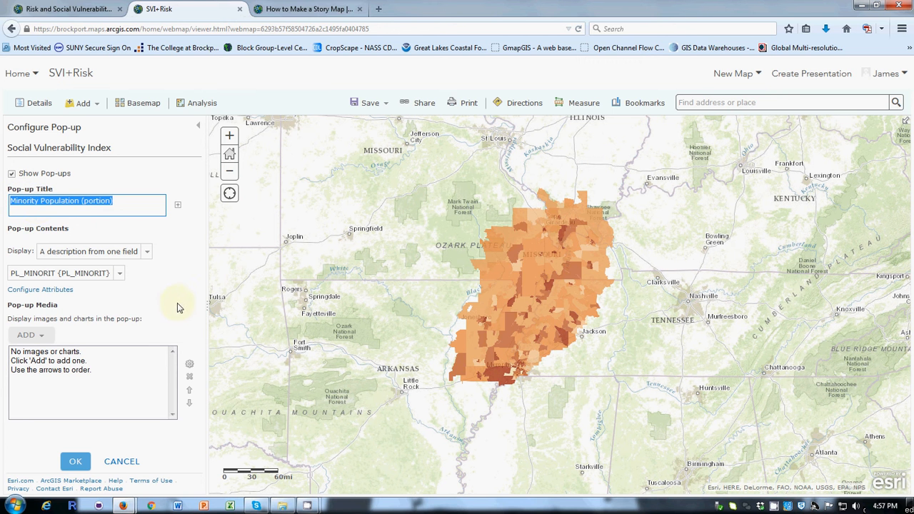
{"action": "left_click", "coordinate": [146, 208]}
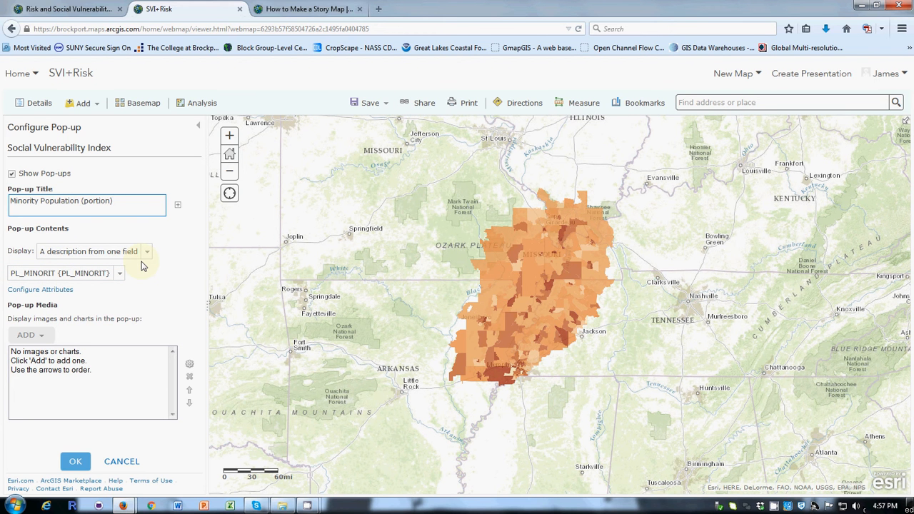
Look through the fields available for the pop-up's one-field description and compare the selected field with the title.
{"action": "left_click", "coordinate": [122, 275]}
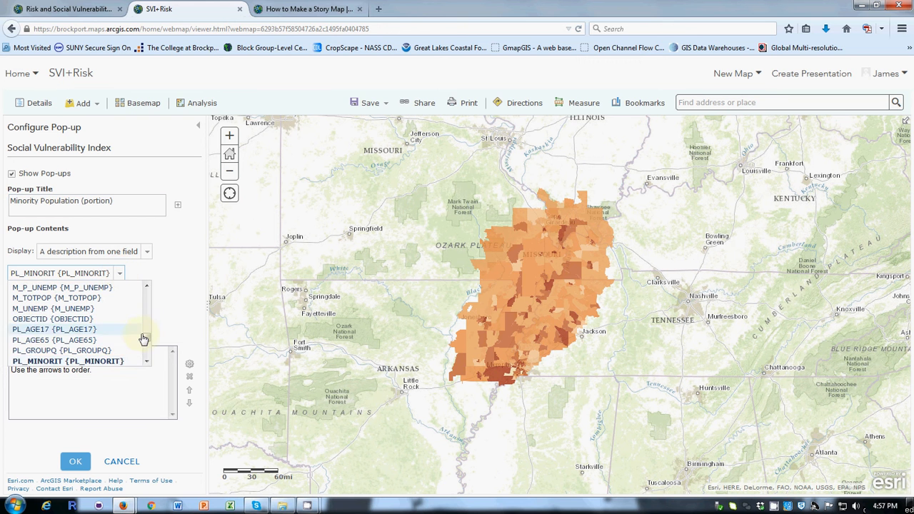
{"action": "scroll", "coordinate": [146, 289], "scroll_direction": "up", "scroll_amount": 3}
{"action": "mouse_move", "coordinate": [148, 334]}
{"action": "left_mouse_down"}
{"action": "mouse_move", "coordinate": [150, 290]}
{"action": "mouse_move", "coordinate": [146, 328]}
{"action": "left_mouse_up"}
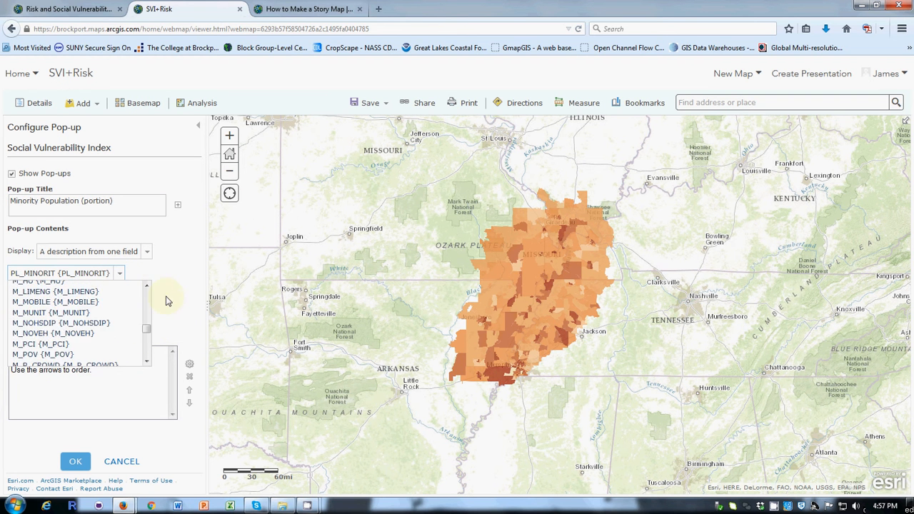
{"action": "left_click", "coordinate": [133, 236]}
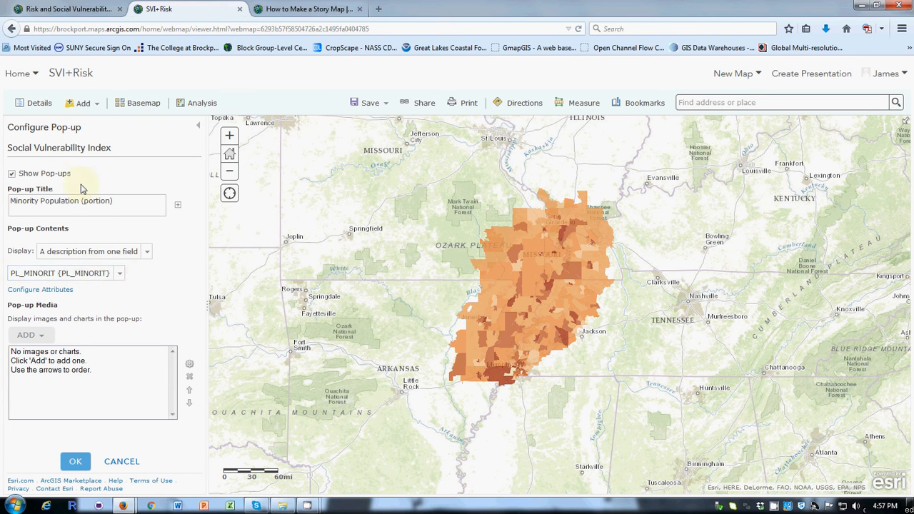
{"action": "left_click_drag", "start_coordinate": [127, 205], "coordinate": [9, 203]}
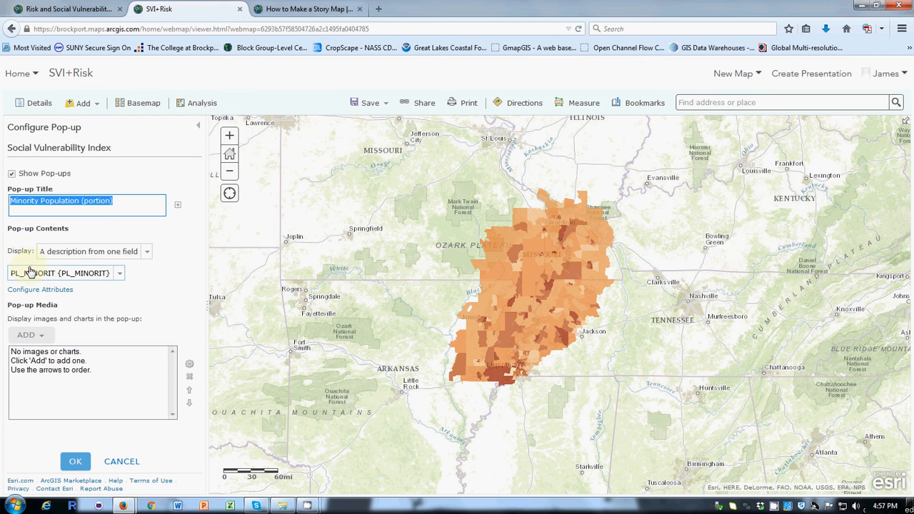
Leave the pop-up configuration without saving and examine the Minority Population (portion) pop-ups of several areas in the Social Vulnerability Index layer.
{"action": "left_click", "coordinate": [122, 462]}
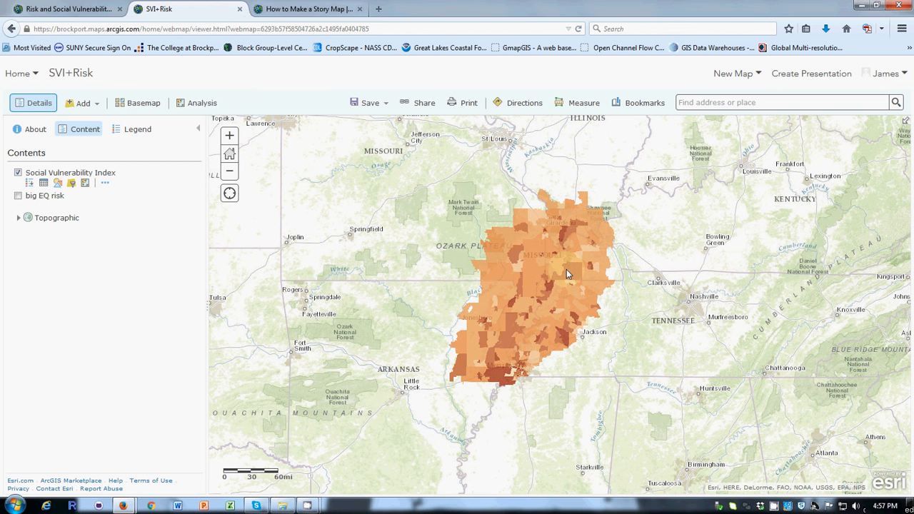
{"action": "left_click", "coordinate": [549, 277]}
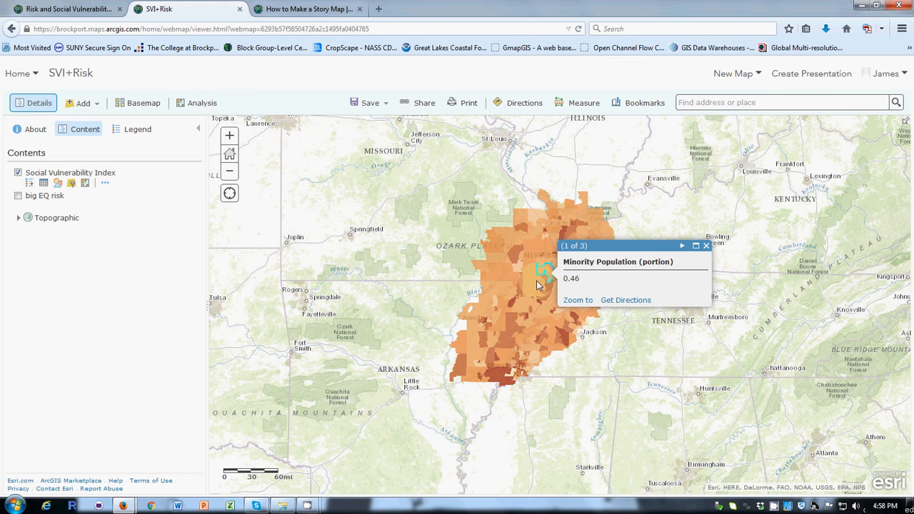
{"action": "left_click", "coordinate": [535, 286]}
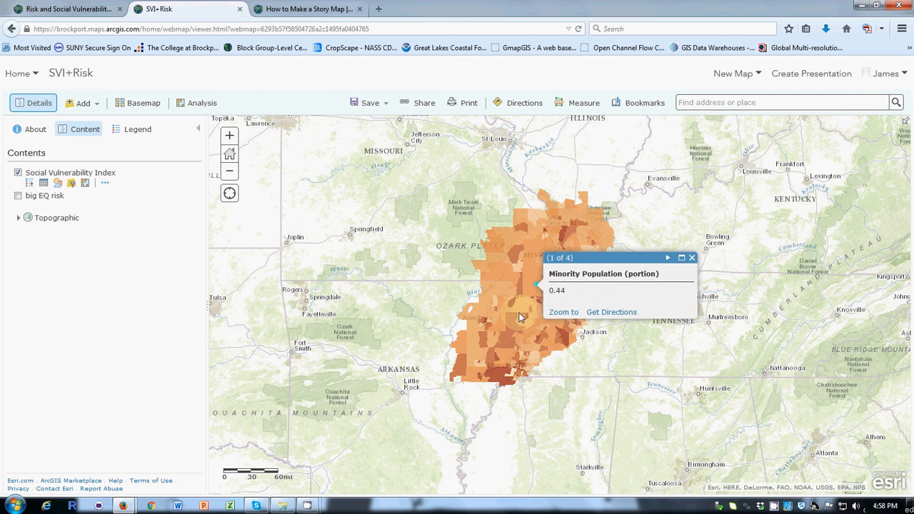
{"action": "left_click", "coordinate": [517, 312]}
{"action": "left_click", "coordinate": [488, 344]}
{"action": "left_click", "coordinate": [512, 300]}
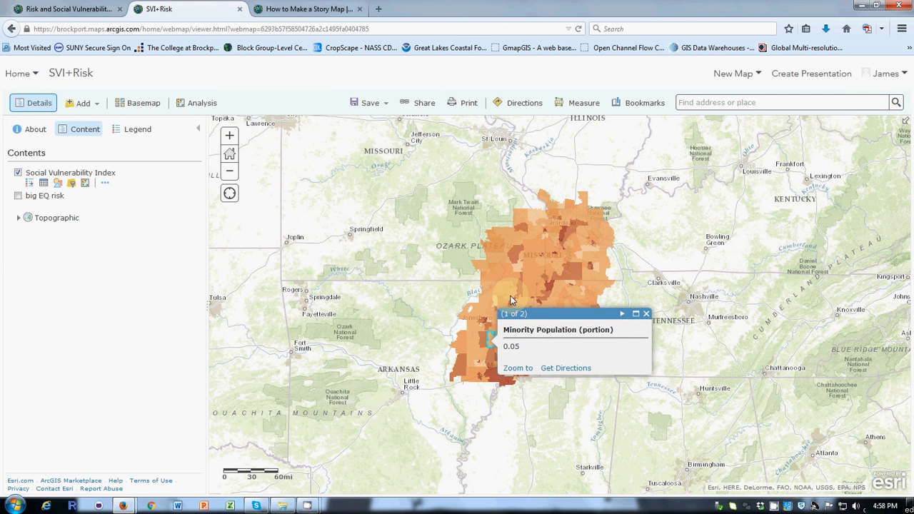
{"action": "left_click", "coordinate": [504, 257]}
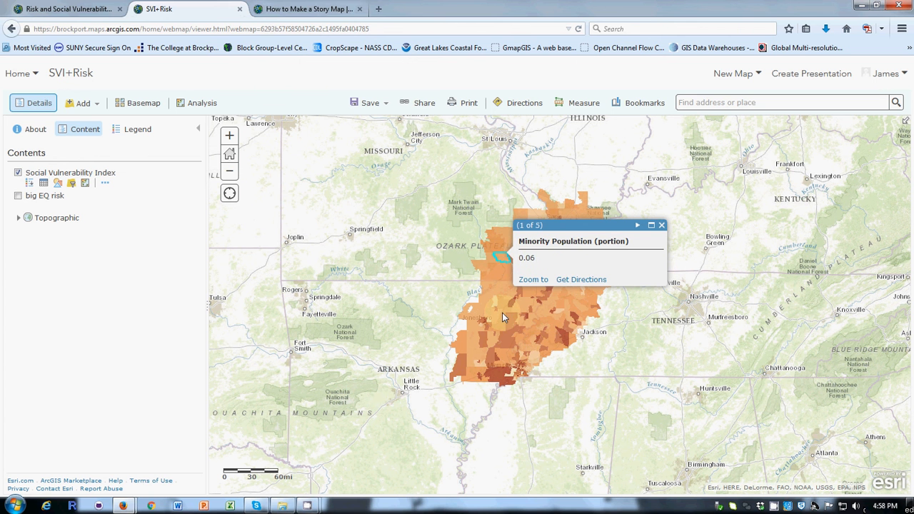
{"action": "left_click", "coordinate": [482, 350]}
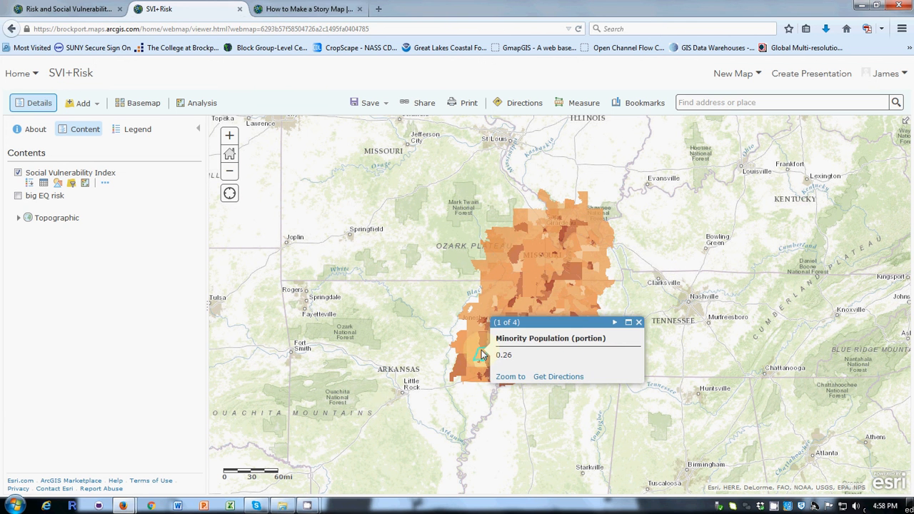
Check the Minority Population (portion) pop-ups of the darker-shaded areas across the Social Vulnerability Index layer.
{"action": "left_click", "coordinate": [570, 259]}
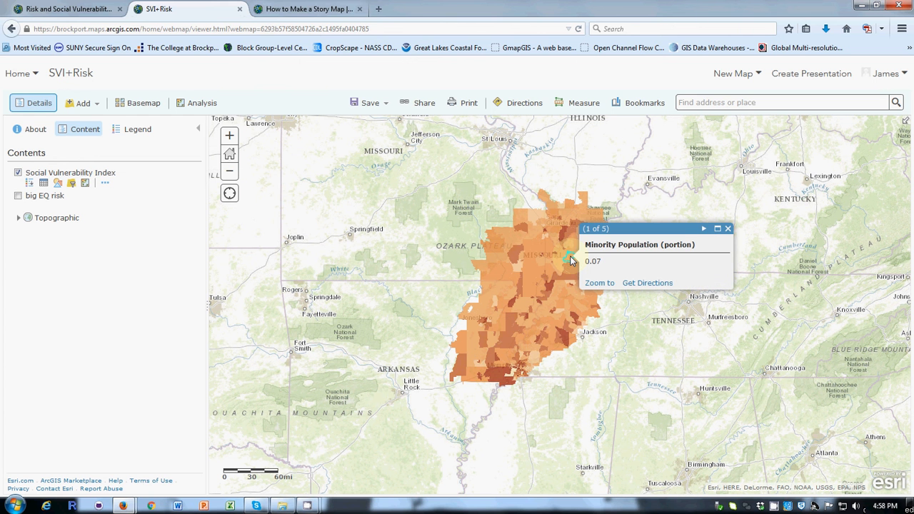
{"action": "left_click", "coordinate": [565, 340]}
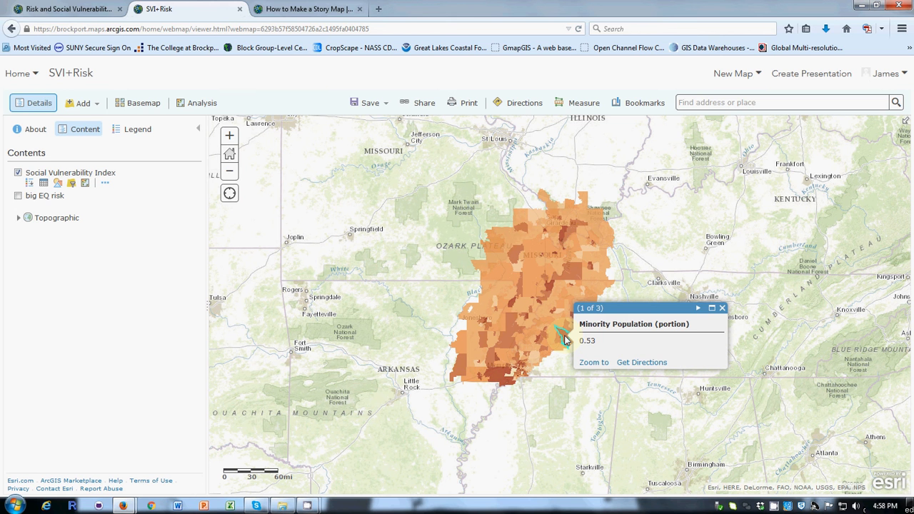
{"action": "left_click", "coordinate": [562, 236]}
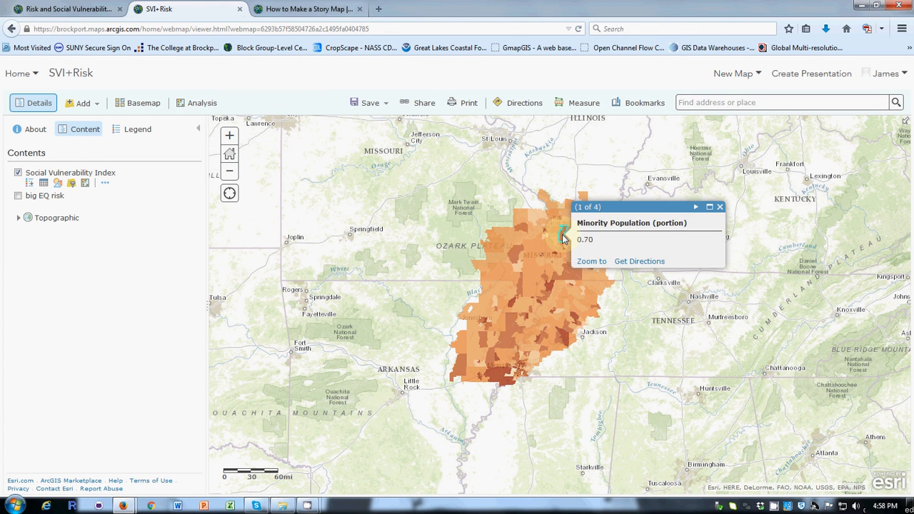
{"action": "left_click", "coordinate": [481, 381]}
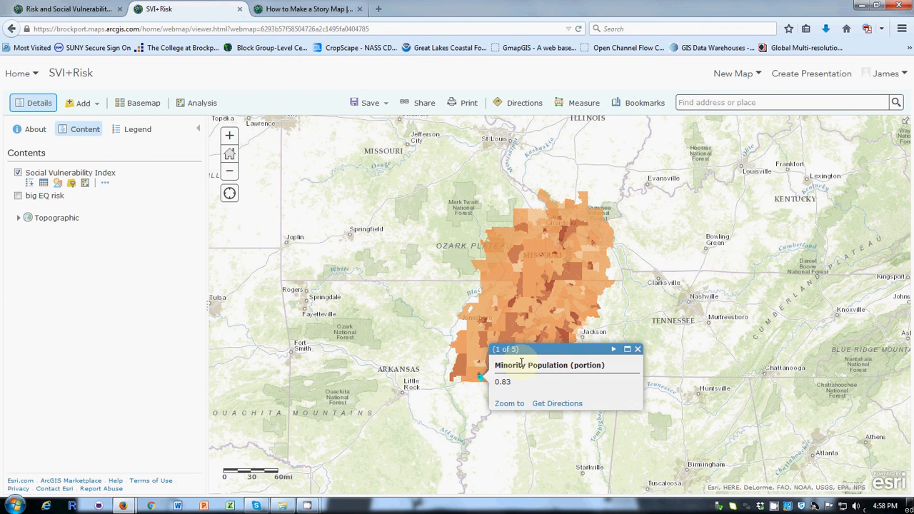
{"action": "left_click", "coordinate": [575, 315]}
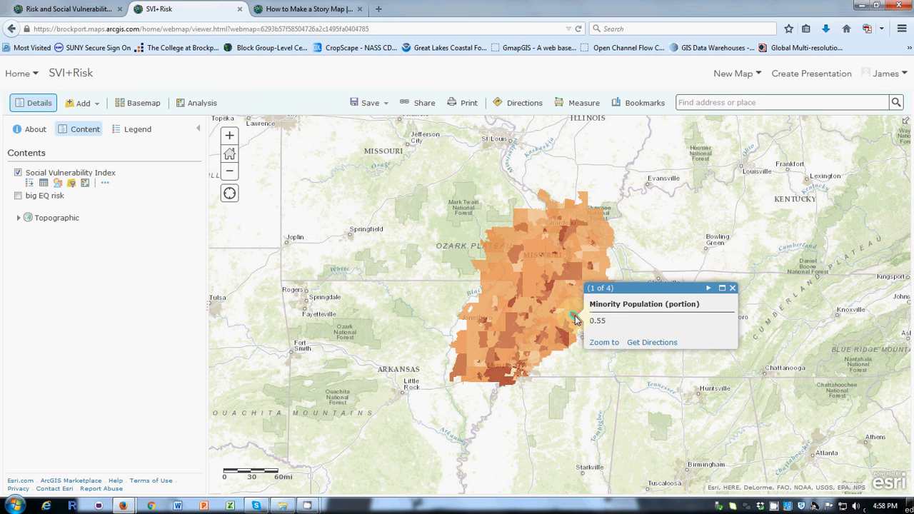
{"action": "left_click", "coordinate": [550, 287]}
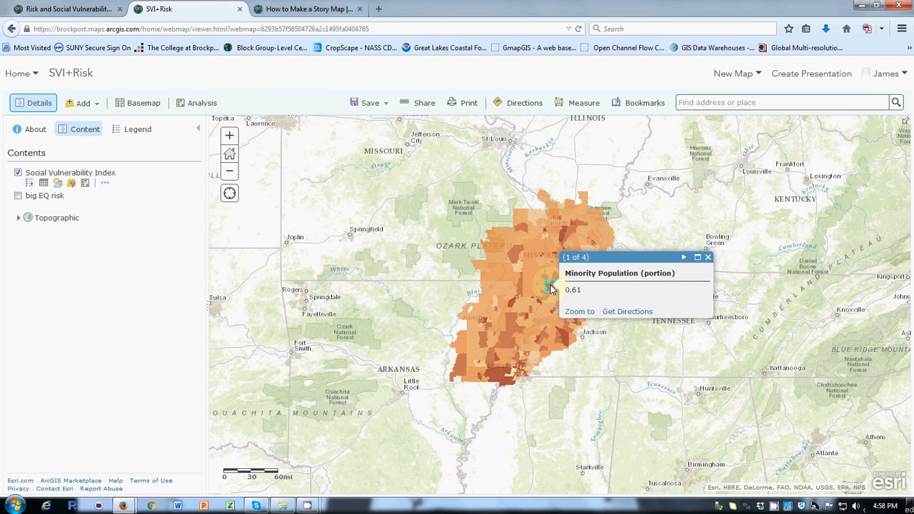
Check the pop-ups of lighter-shaded areas on the western, southern and eastern parts of the layer for comparison.
{"action": "left_click", "coordinate": [519, 270]}
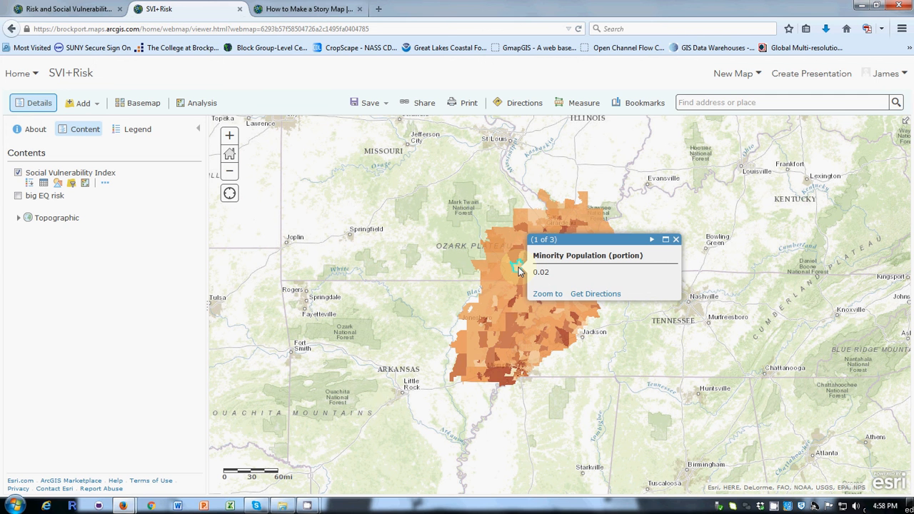
{"action": "left_click", "coordinate": [498, 304]}
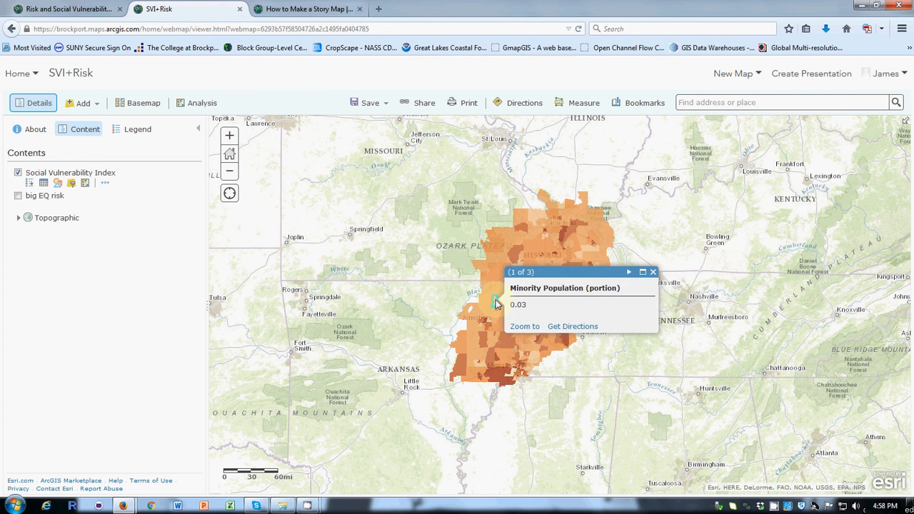
{"action": "left_click", "coordinate": [480, 366]}
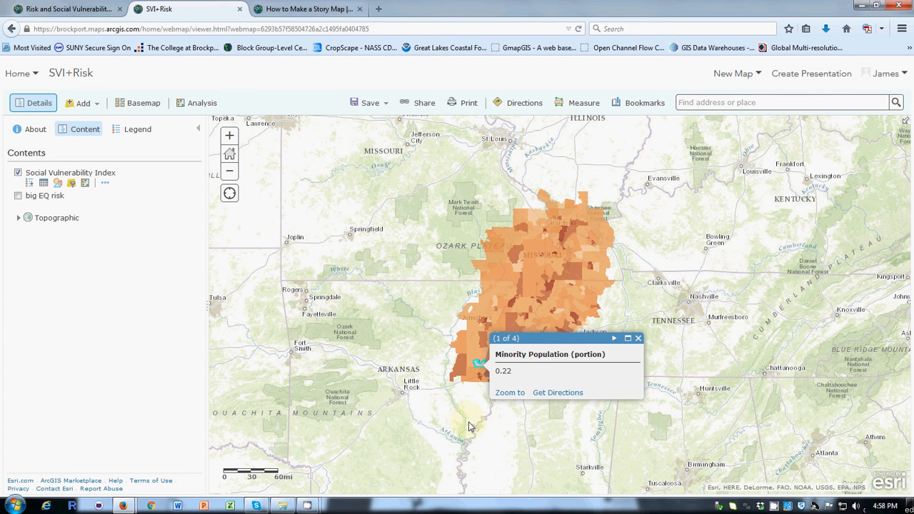
{"action": "left_click", "coordinate": [598, 268]}
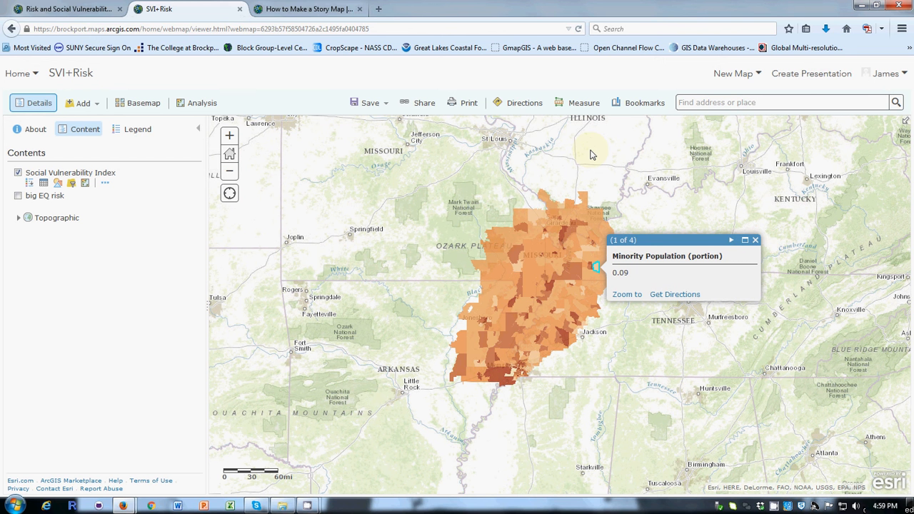
{"action": "left_click", "coordinate": [307, 506]}
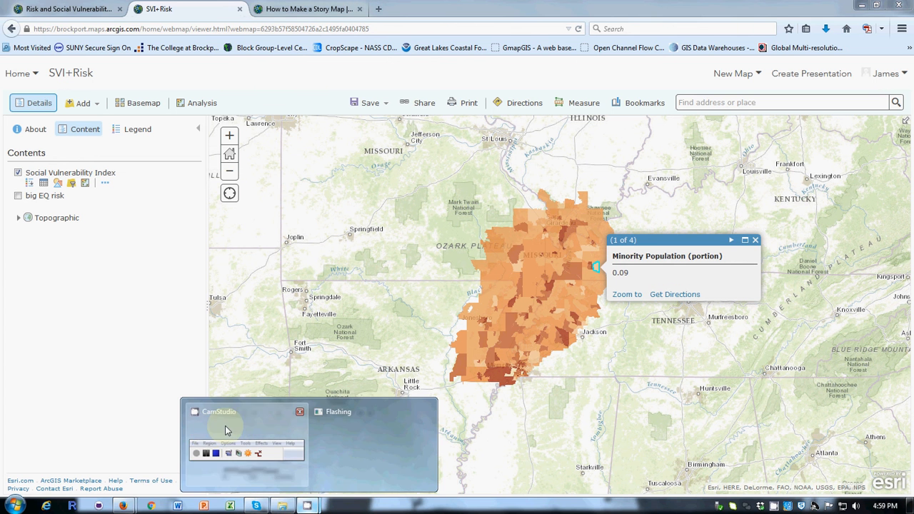
{"action": "left_click", "coordinate": [224, 429]}
{"action": "left_click", "coordinate": [694, 436]}
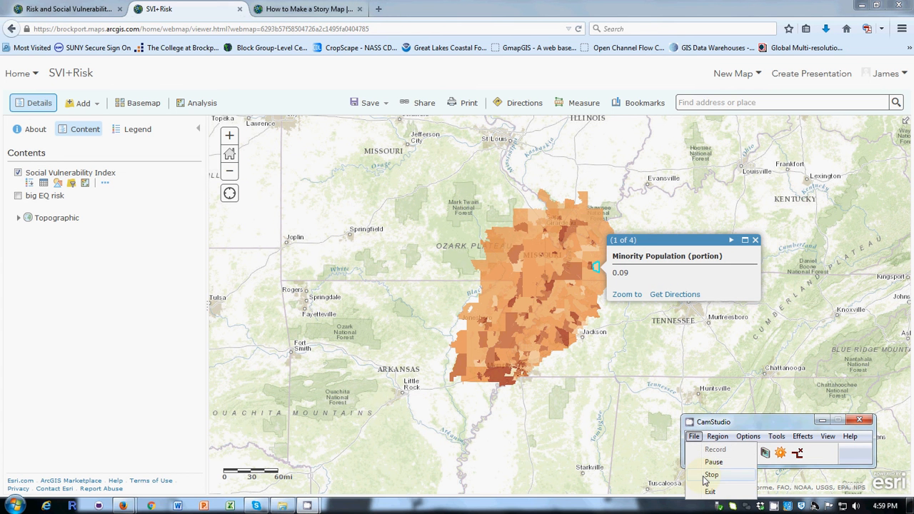